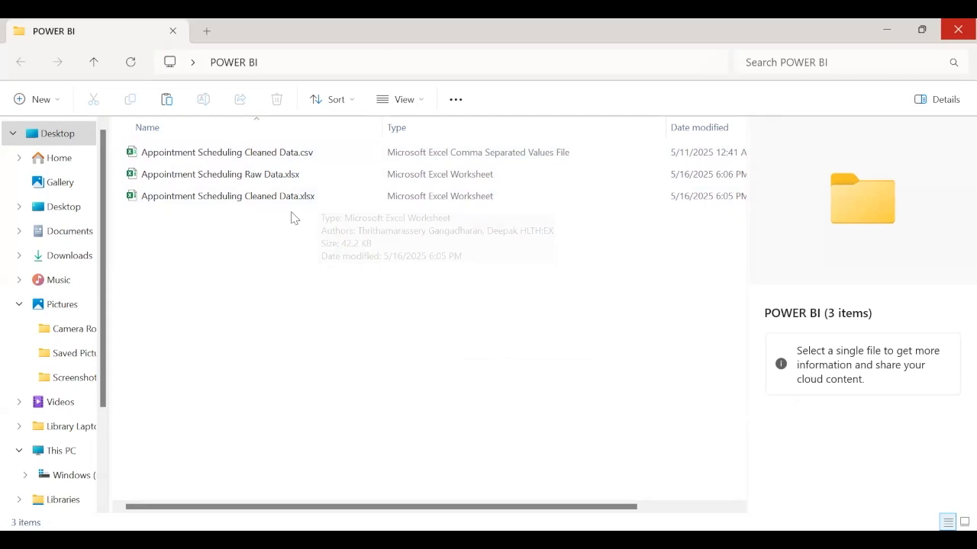
# Switch to Power BI Desktop and preview Appointment Scheduling Cleaned Data.csv from the POWER BI folder as a Text/CSV source, closing it without loading.
pyautogui.hotkey('alt', 'Tab')
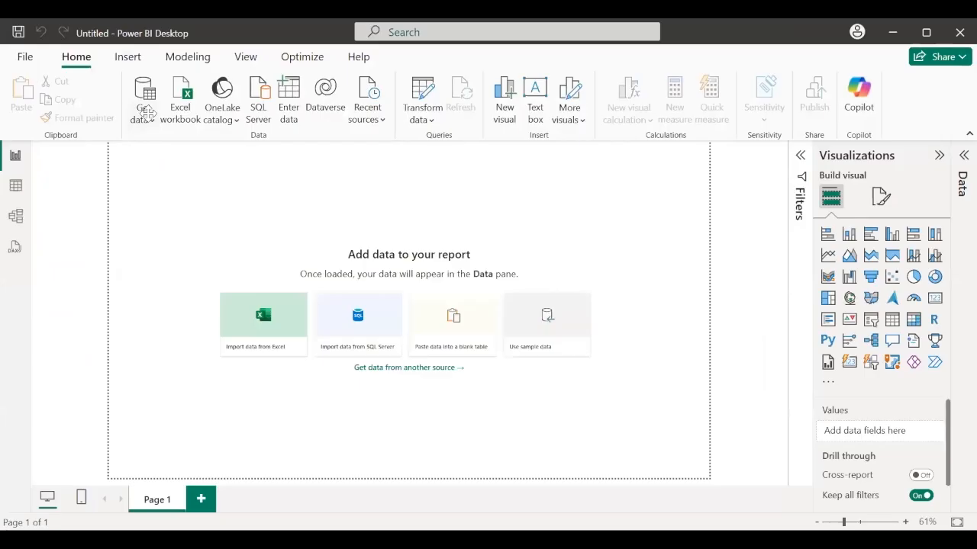
pyautogui.click(142, 113)
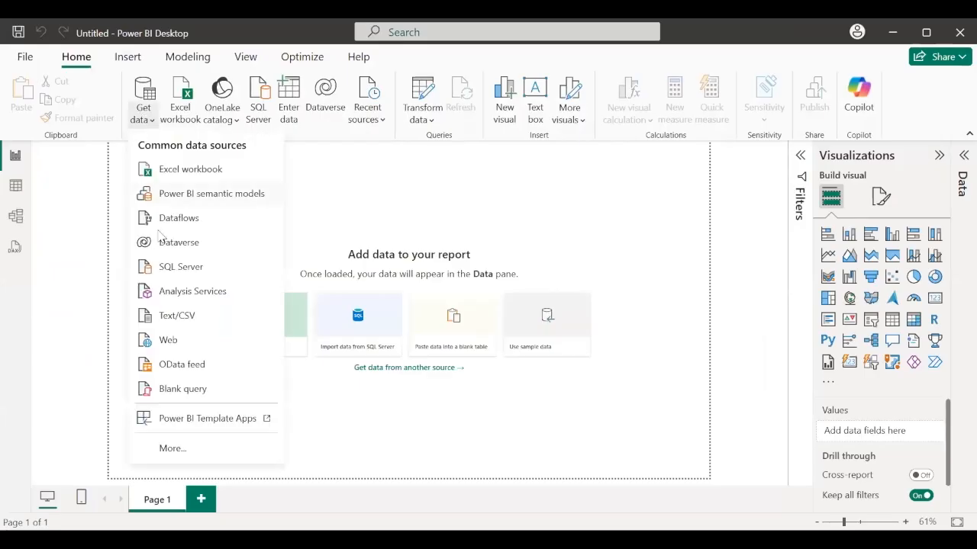
pyautogui.click(191, 319)
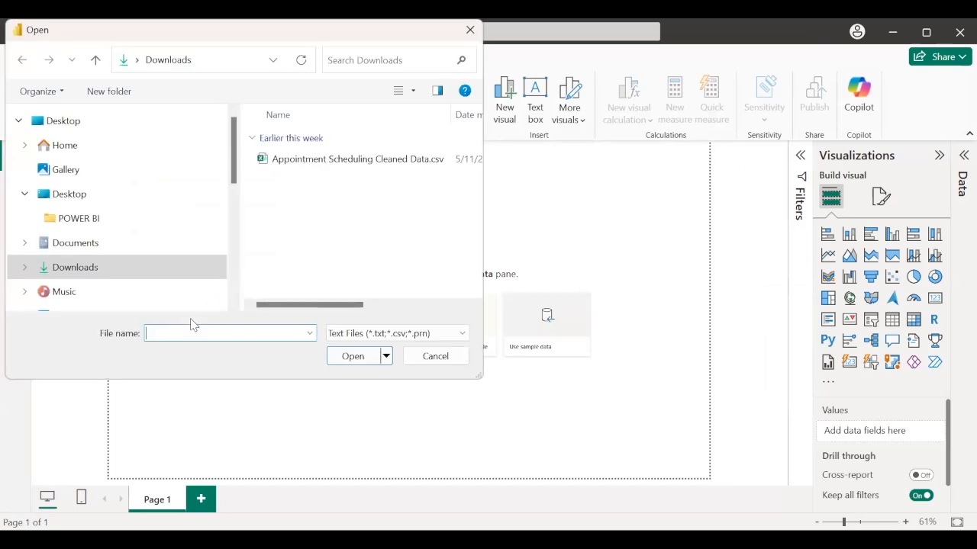
pyautogui.click(150, 221)
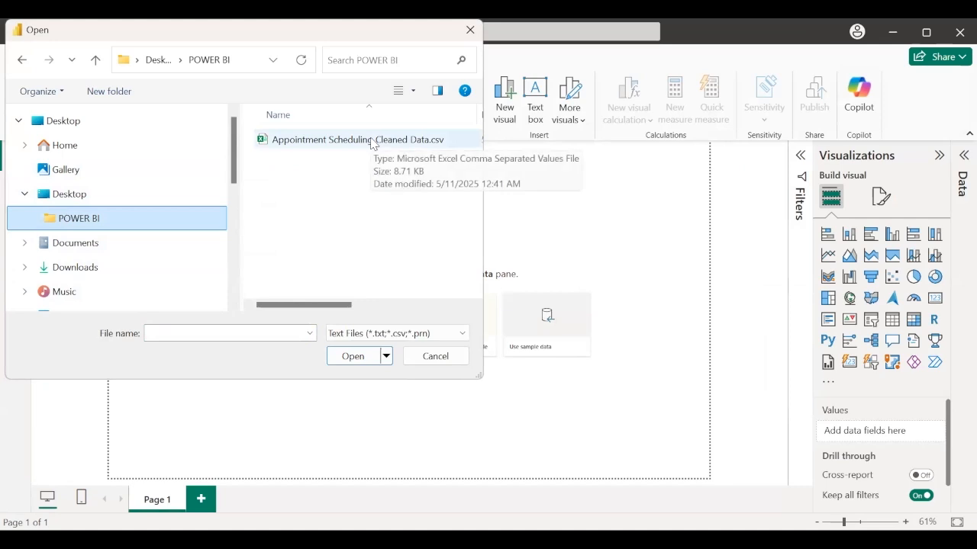
pyautogui.click(342, 145)
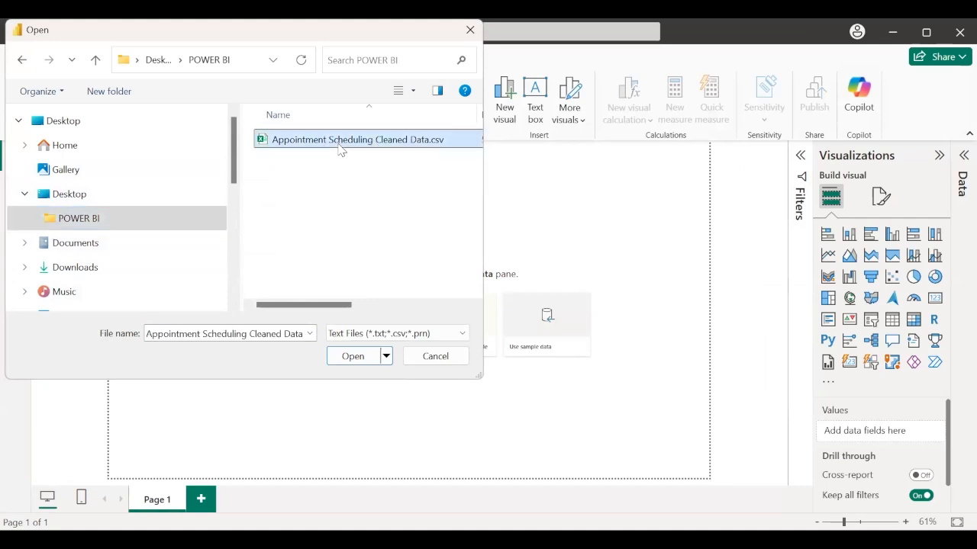
pyautogui.click(348, 354)
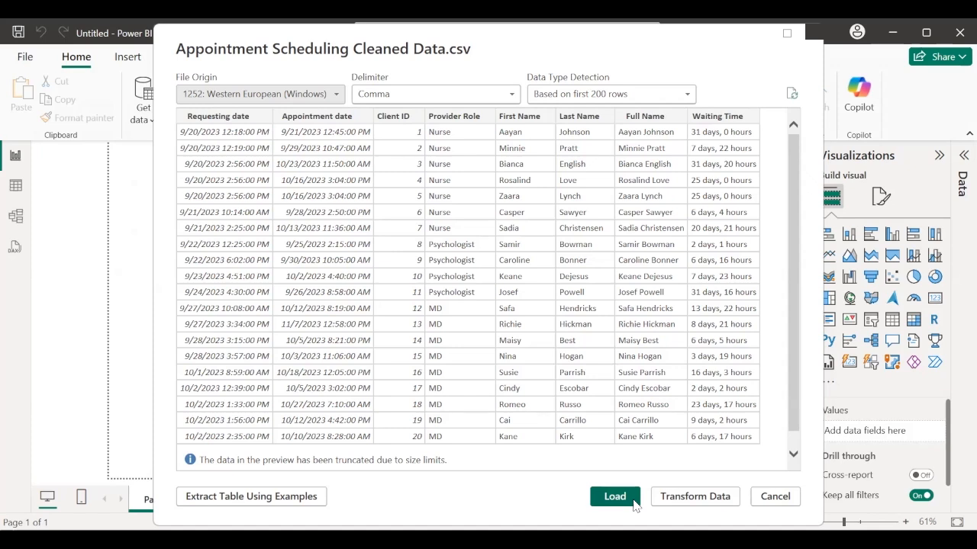
pyautogui.click(811, 39)
# Open Appointment Scheduling Cleaned Data.xlsx as an Excel workbook source and select its AppointmentData table.
pyautogui.click(143, 115)
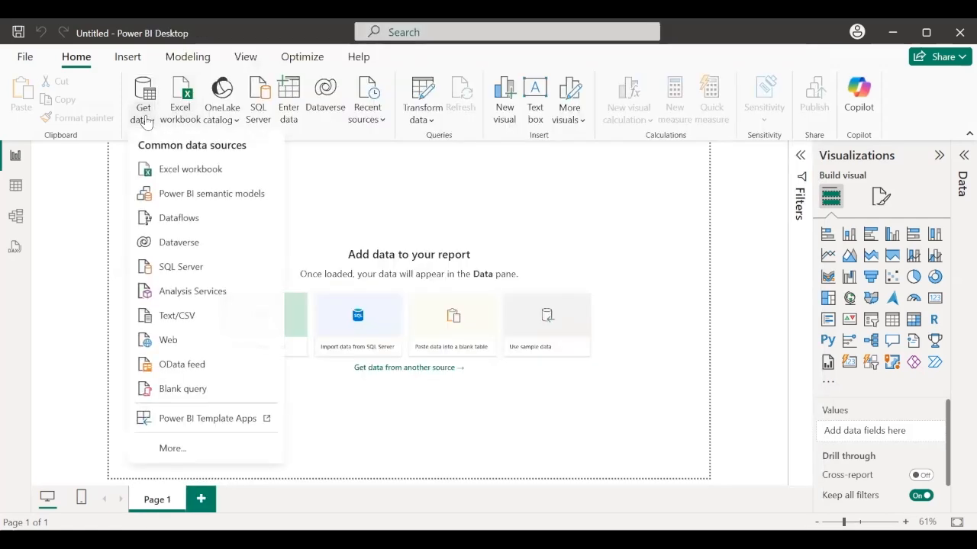
pyautogui.click(176, 174)
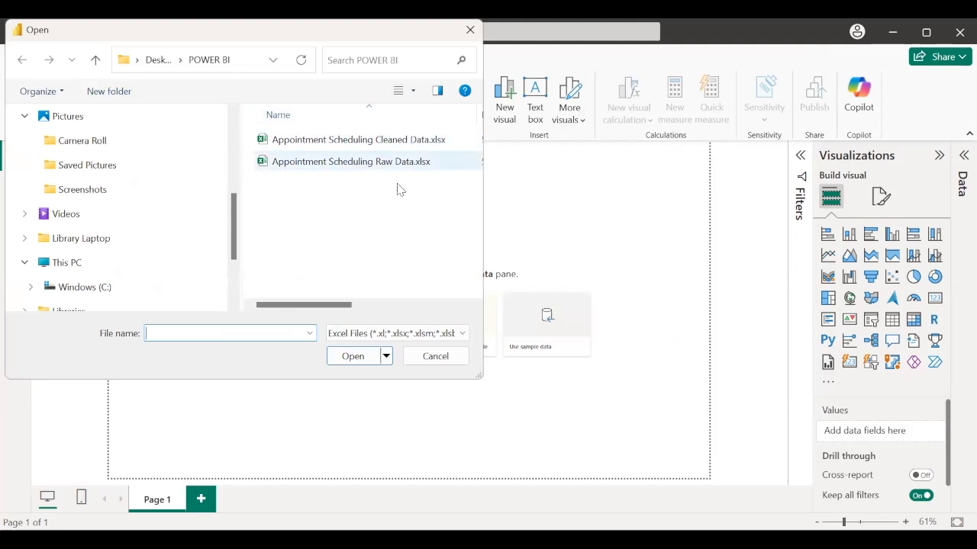
pyautogui.click(393, 141)
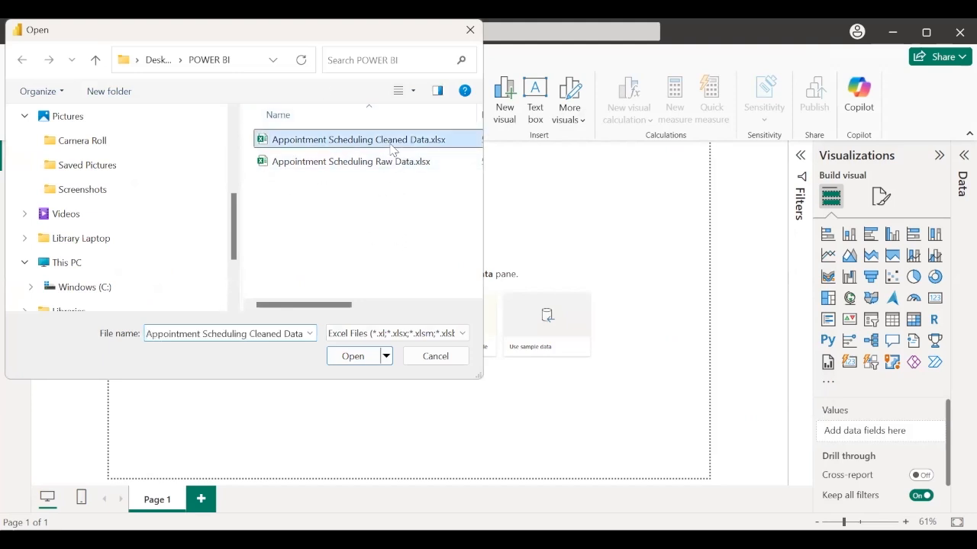
pyautogui.click(358, 360)
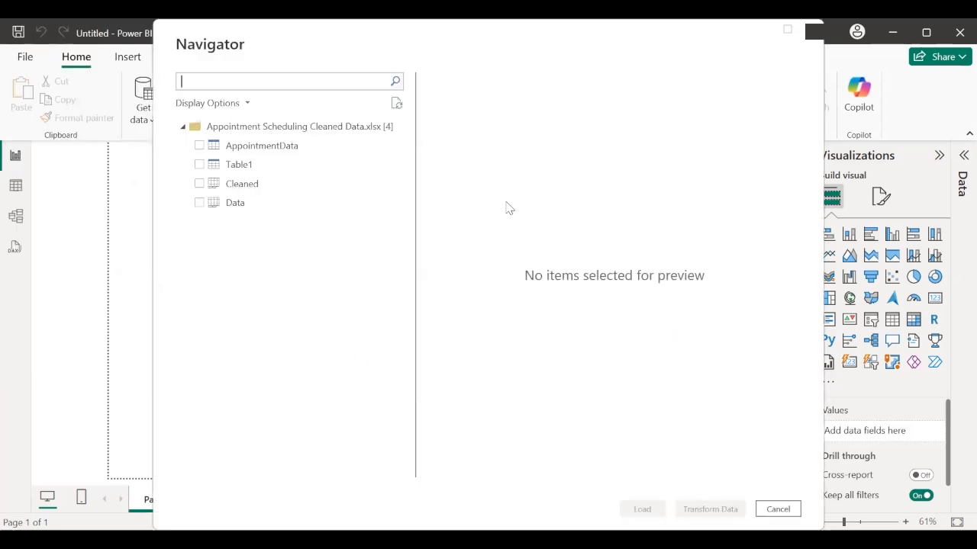
pyautogui.click(199, 145)
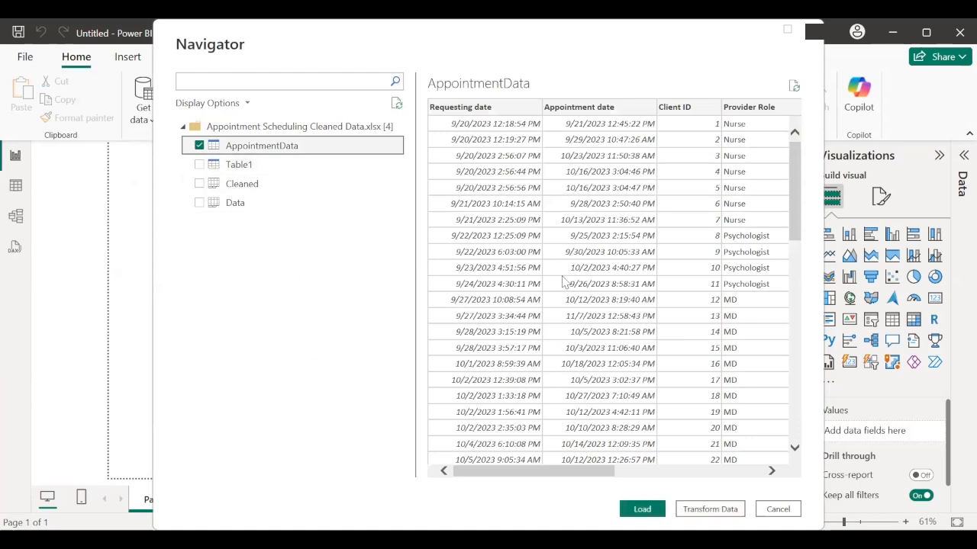
# Preview Table1, Cleaned and Data and add all three to the import selection.
pyautogui.click(206, 172)
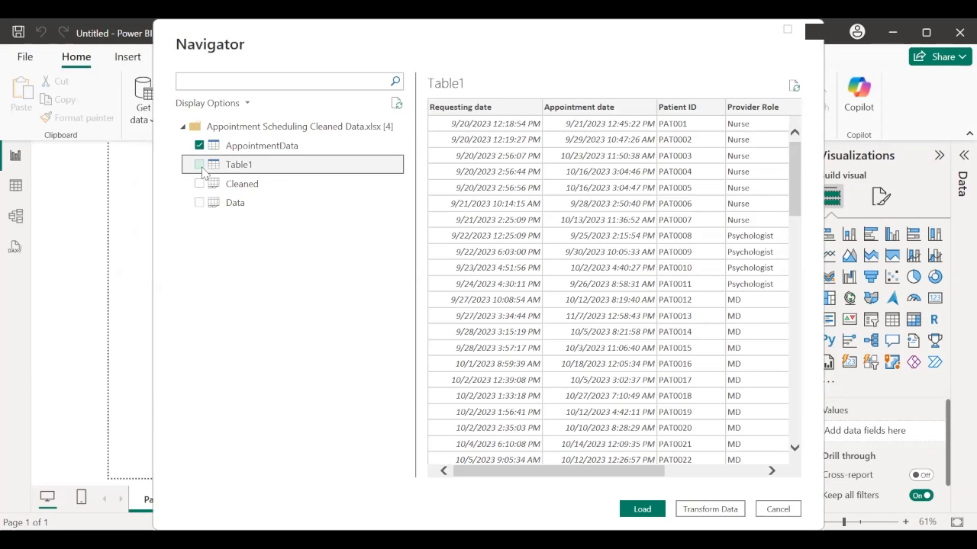
pyautogui.click(201, 167)
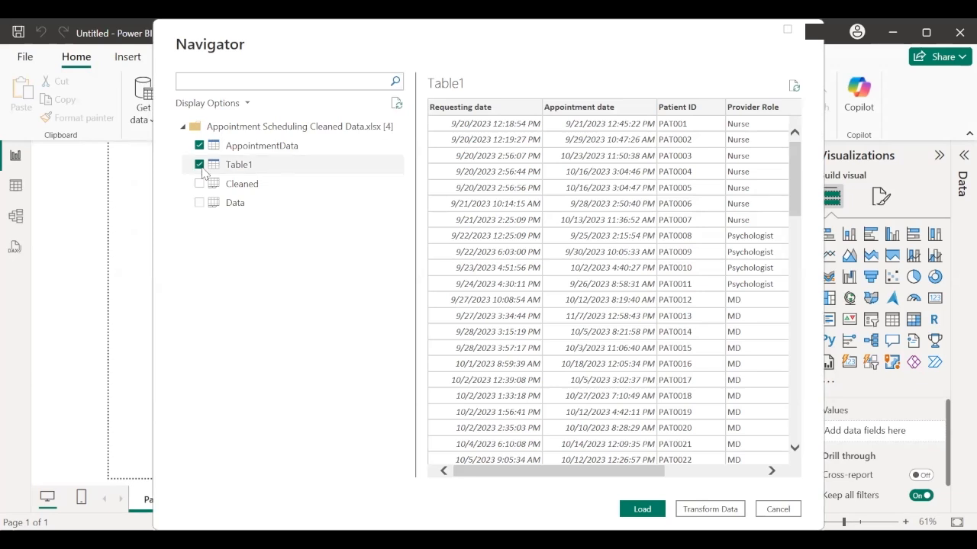
pyautogui.click(199, 184)
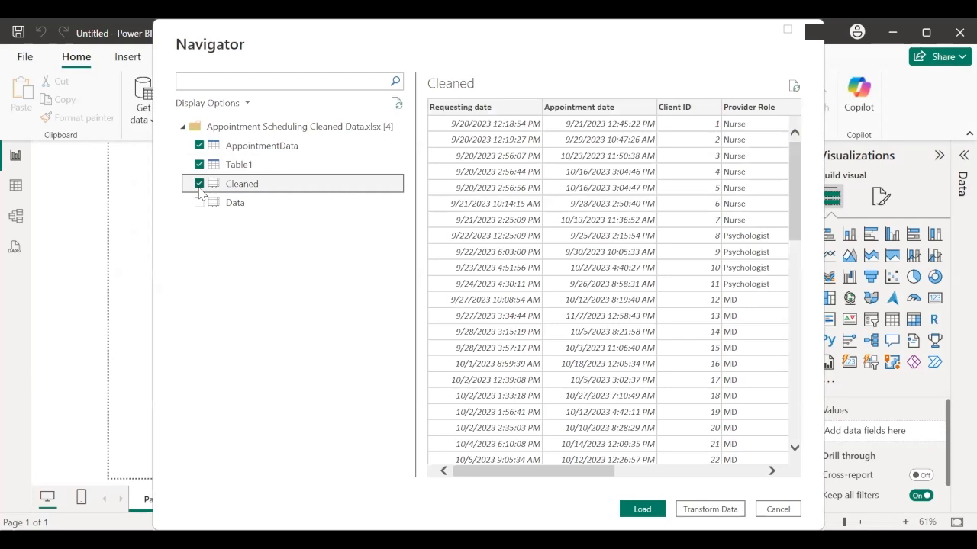
pyautogui.click(206, 202)
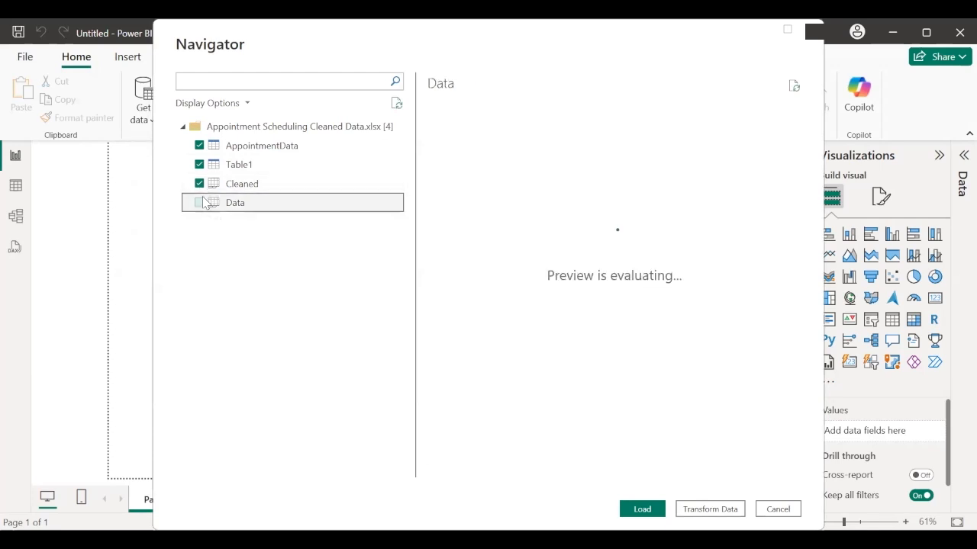
pyautogui.click(199, 203)
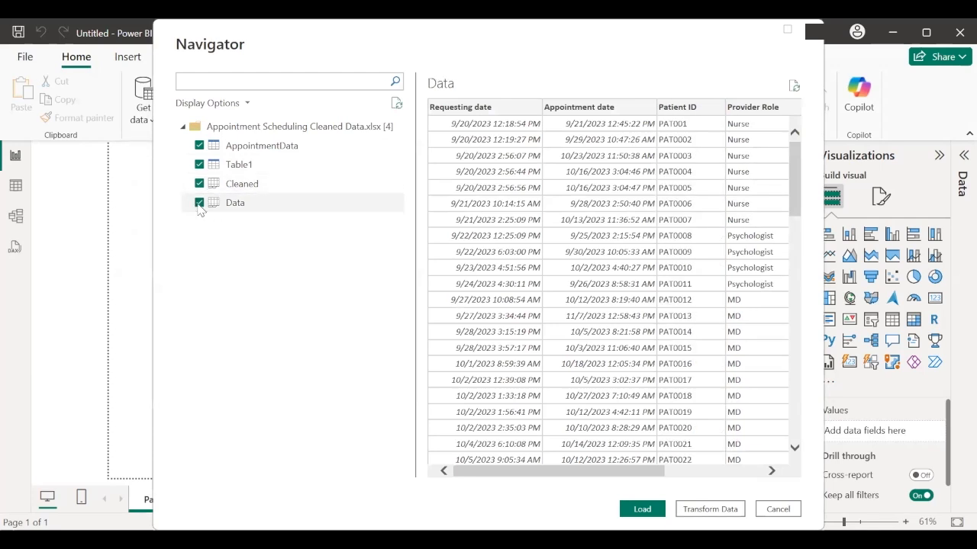
pyautogui.click(199, 203)
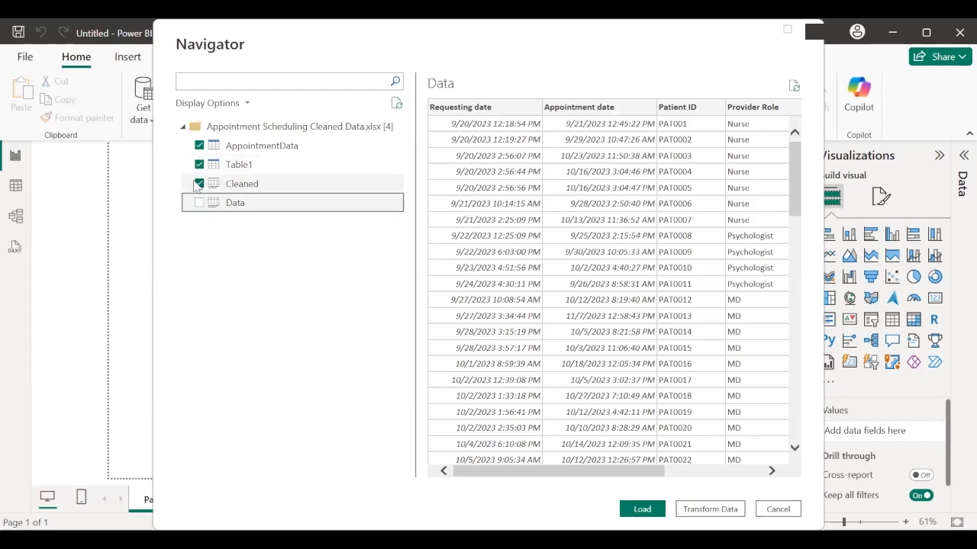
pyautogui.click(196, 187)
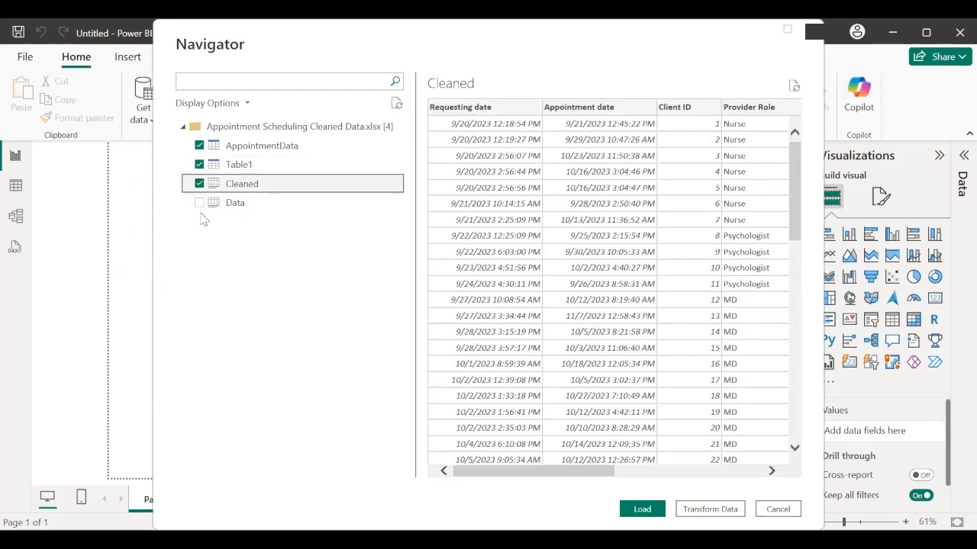
pyautogui.click(199, 203)
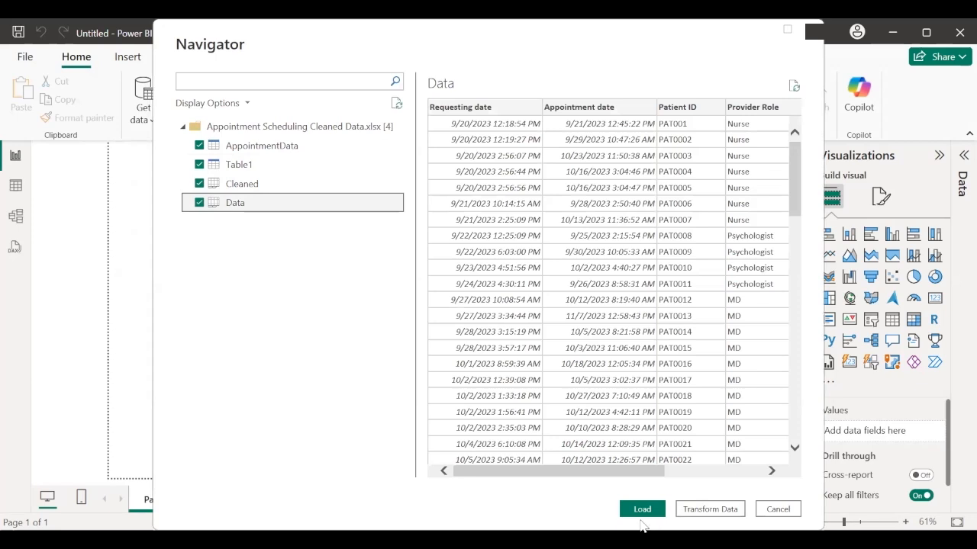
# Remove Table1, Cleaned and Data from the import selection and cancel the workbook import.
pyautogui.click(206, 165)
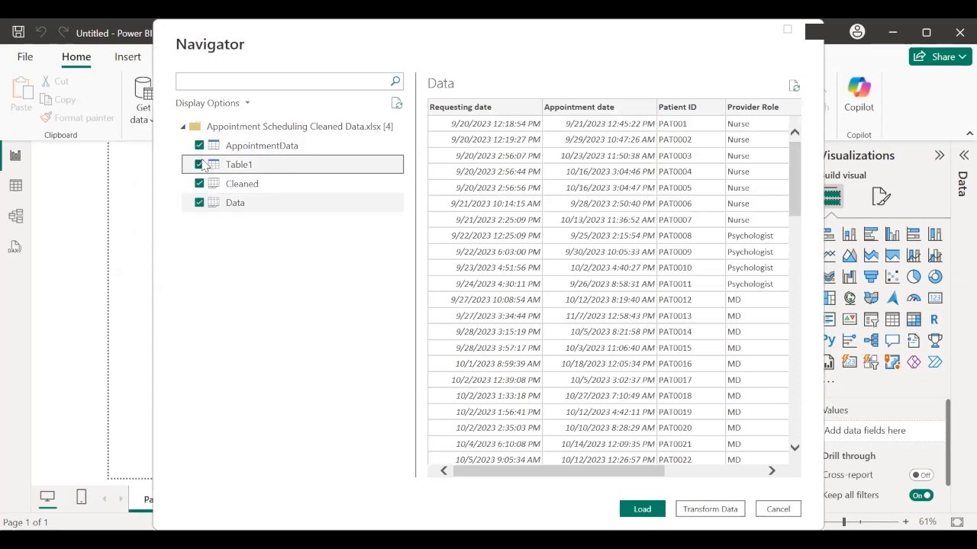
pyautogui.click(199, 184)
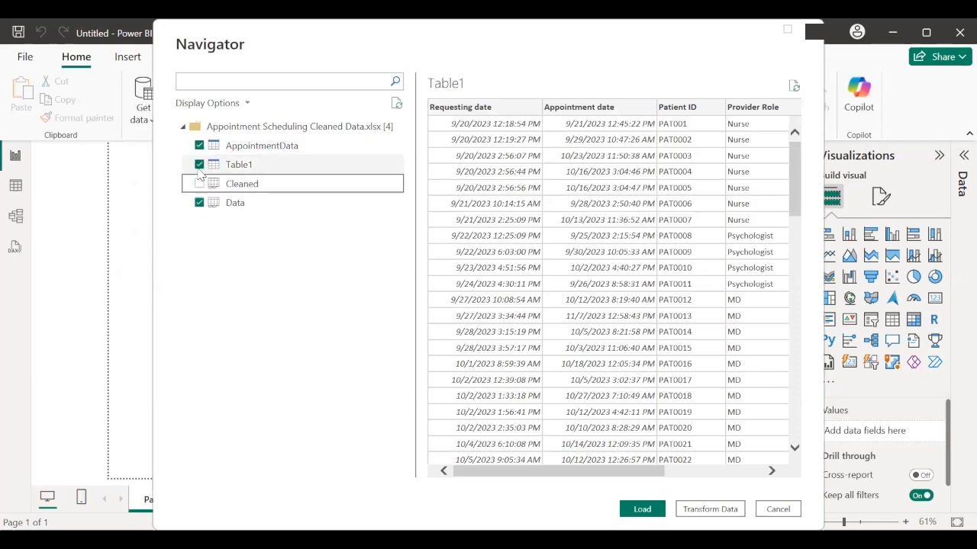
pyautogui.click(199, 165)
pyautogui.click(199, 203)
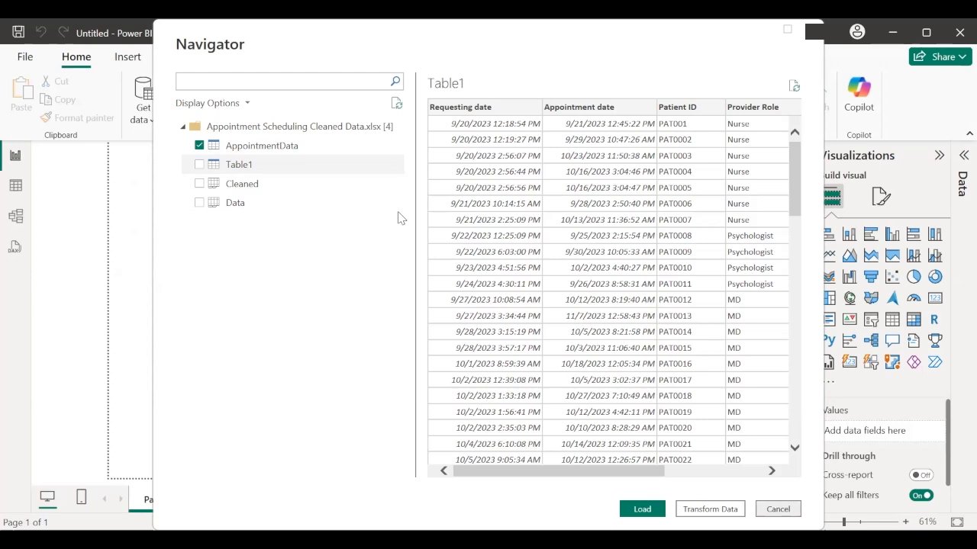
pyautogui.press('Escape')
# Start a new data import from a web source.
pyautogui.click(144, 119)
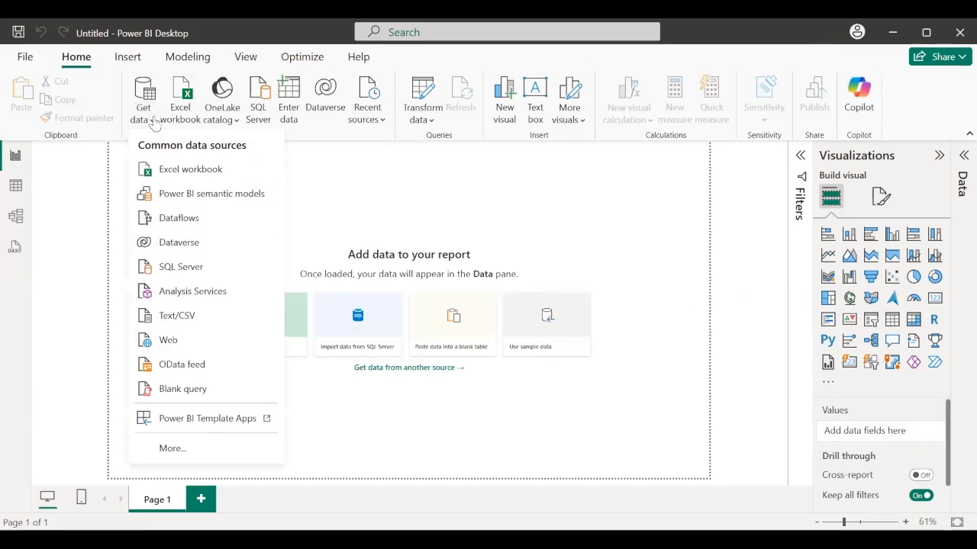
pyautogui.click(190, 347)
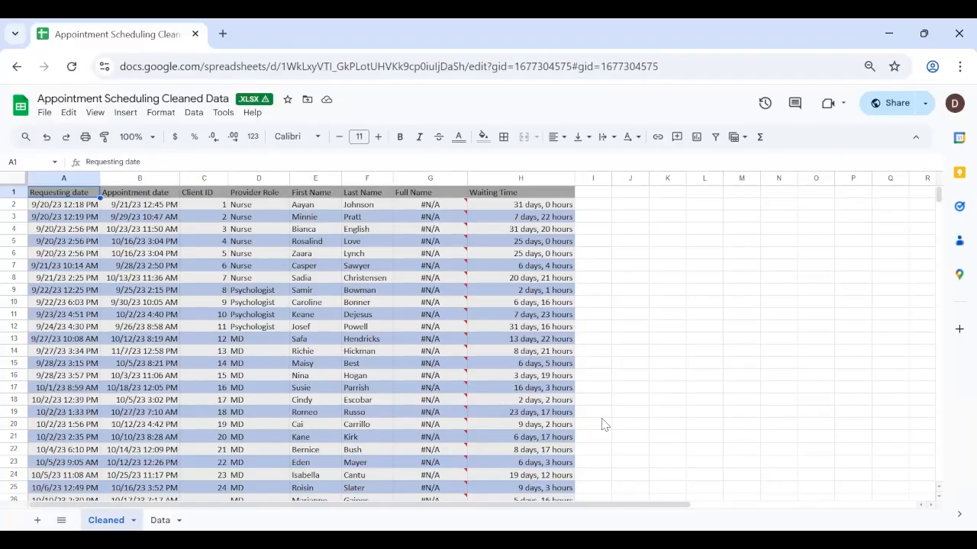
# In the Appointment Scheduling Cleaned Data Google Sheet, check the general access setting for sharing and copy the share link.
pyautogui.scroll(-10, 603, 424)
pyautogui.scroll(-3, 602, 424)
pyautogui.scroll(9, 602, 425)
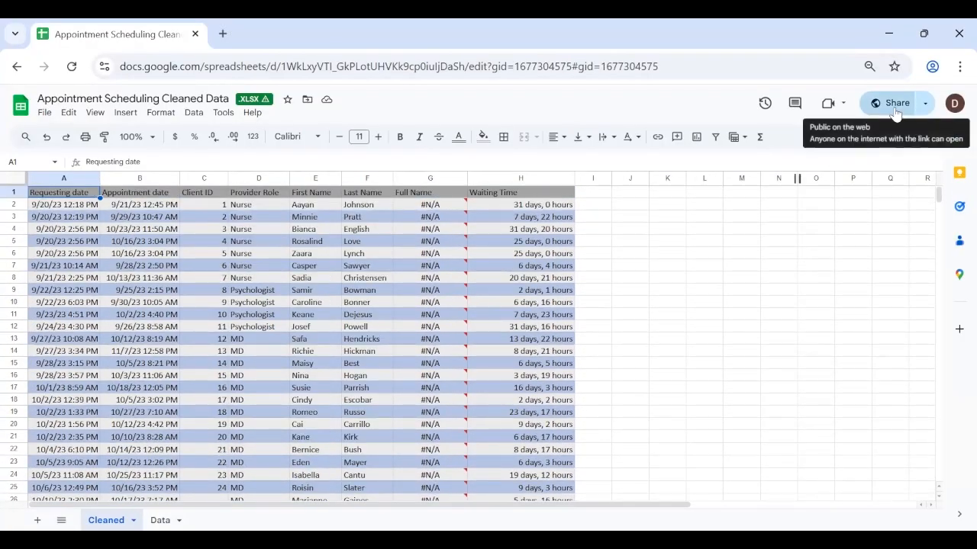
pyautogui.click(924, 107)
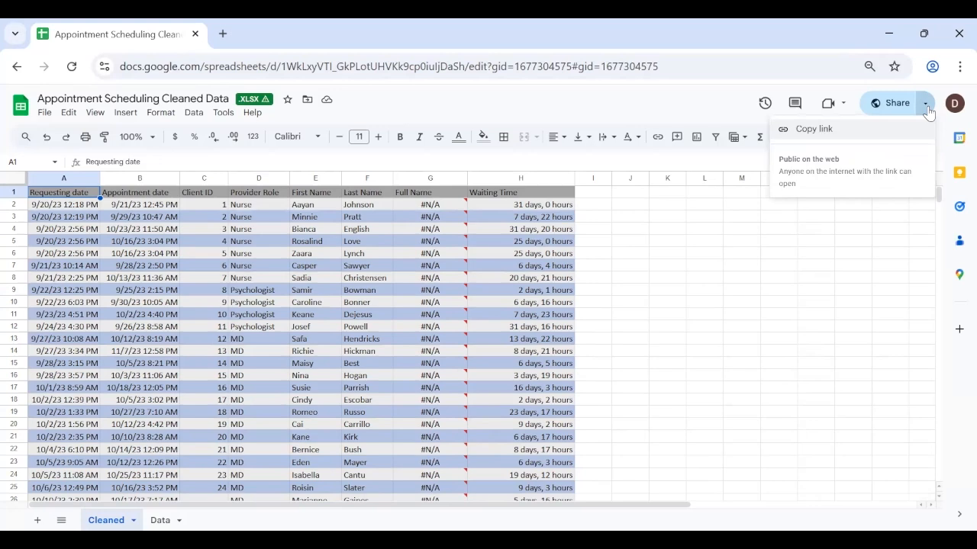
pyautogui.click(878, 112)
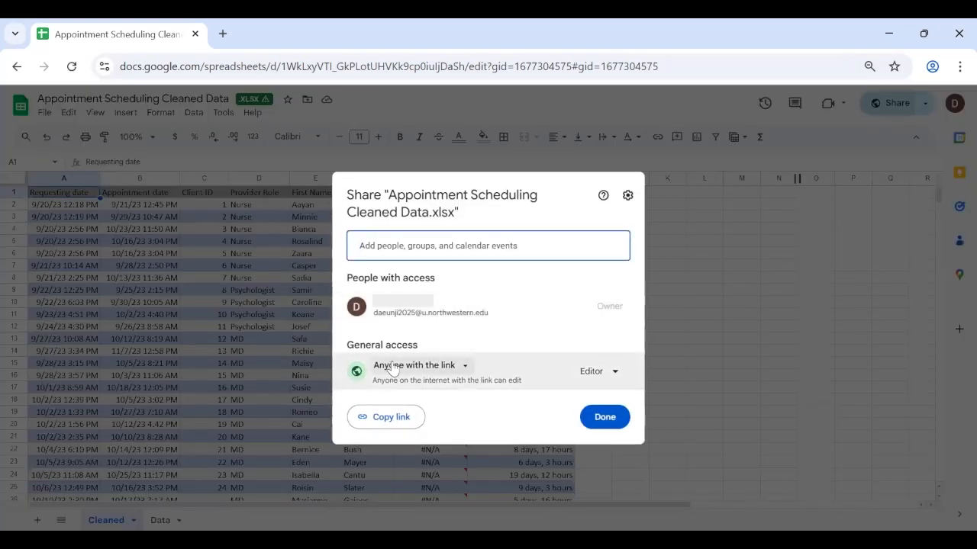
pyautogui.click(456, 366)
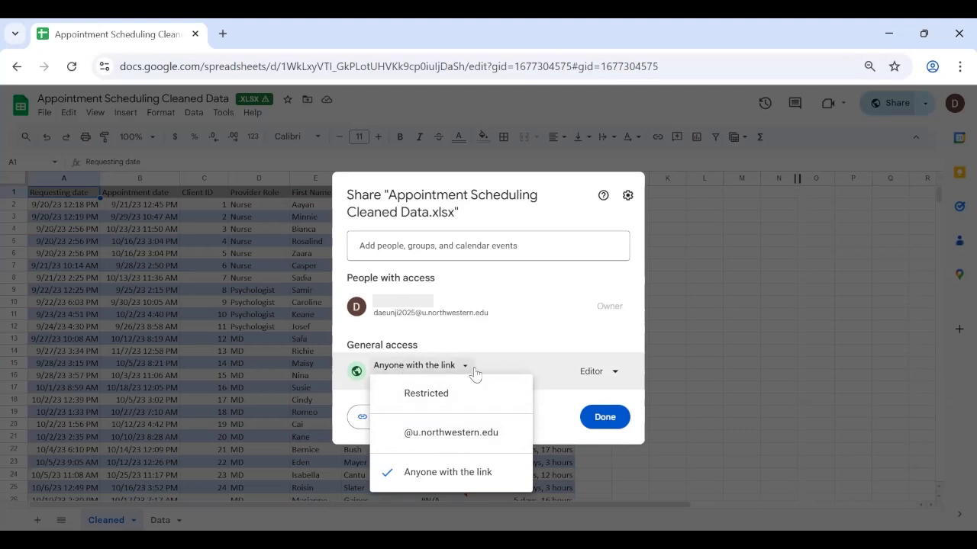
pyautogui.click(340, 412)
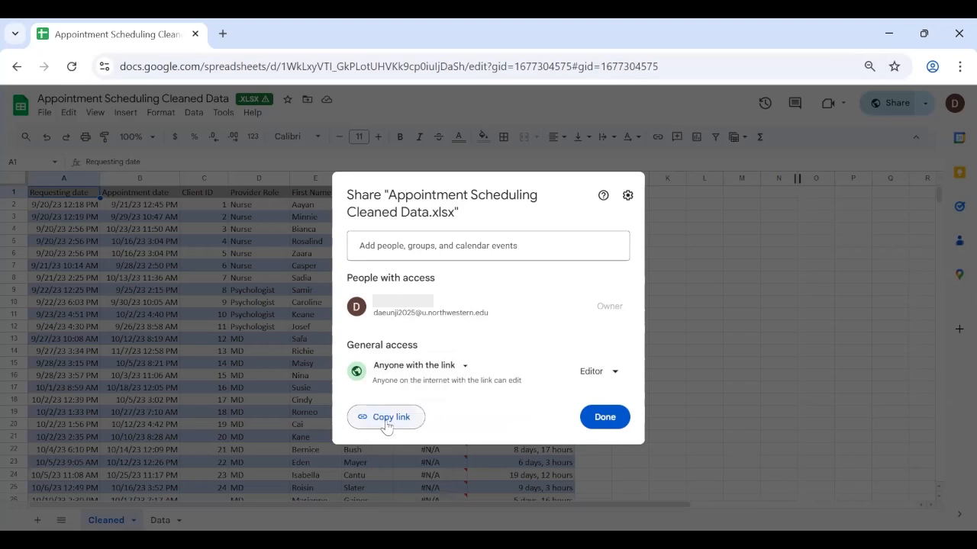
pyautogui.click(386, 420)
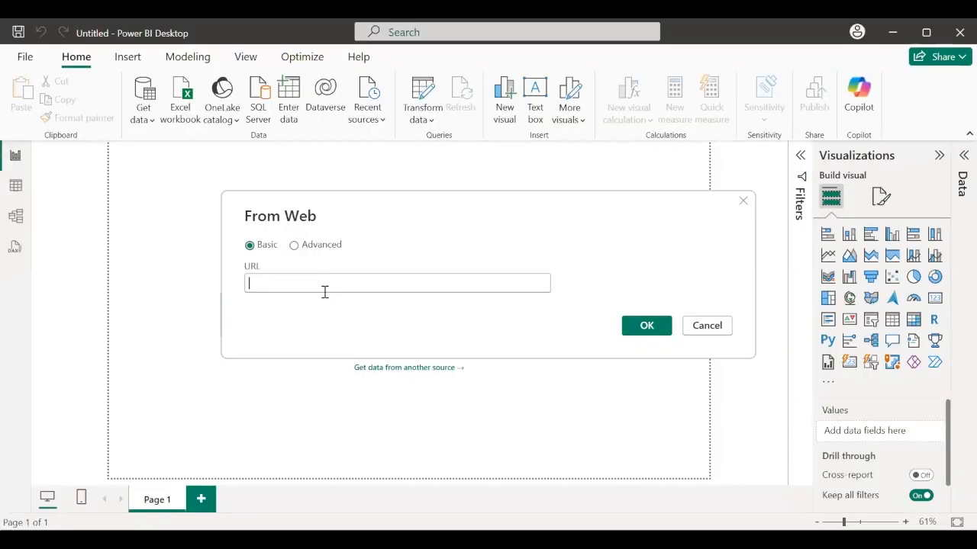
# Paste the copied Google Sheets link as the web source URL in Power BI and delete its trailing "&rtpof=true&sd=true".
pyautogui.hotkey('ctrl', 'v')
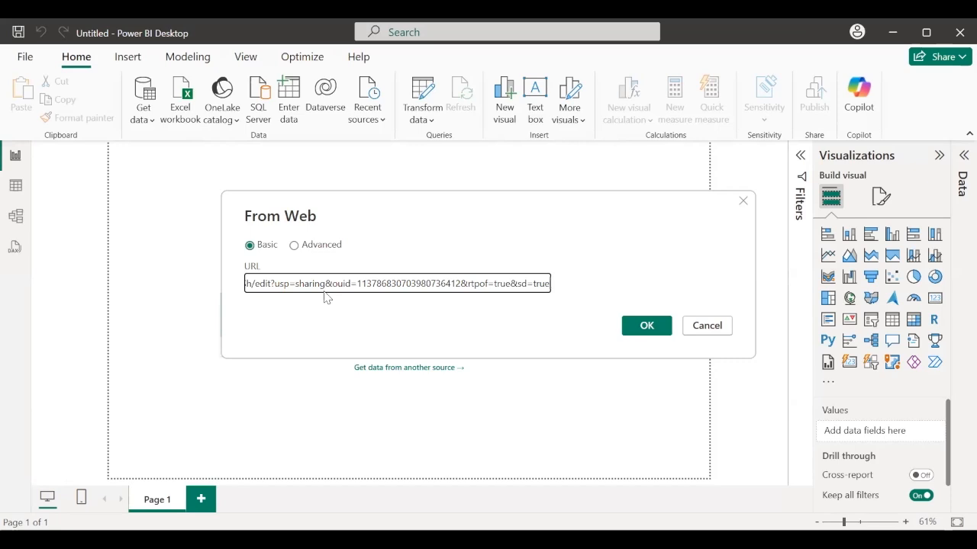
pyautogui.click(469, 283)
pyautogui.press('Left')
pyautogui.hotkey('shift', 'End')
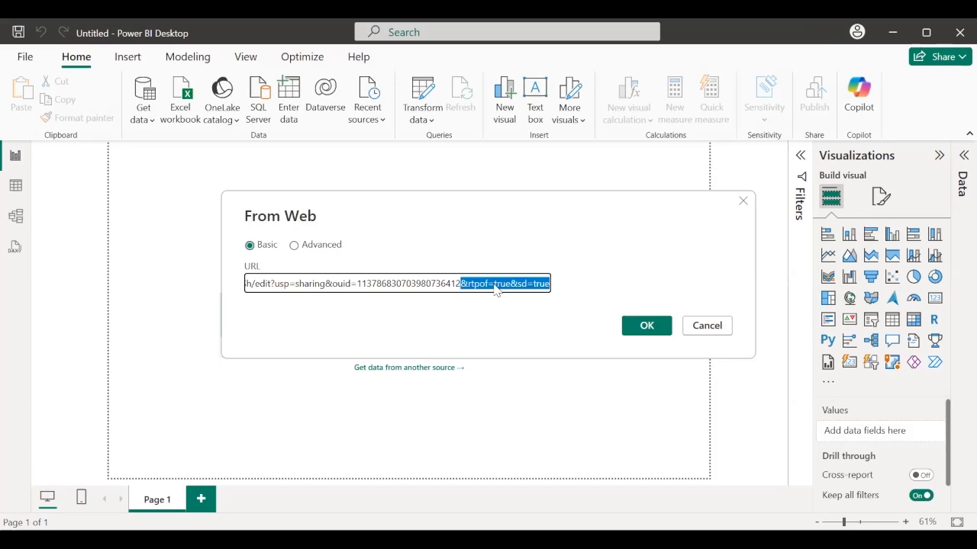
pyautogui.press('BackSpace')
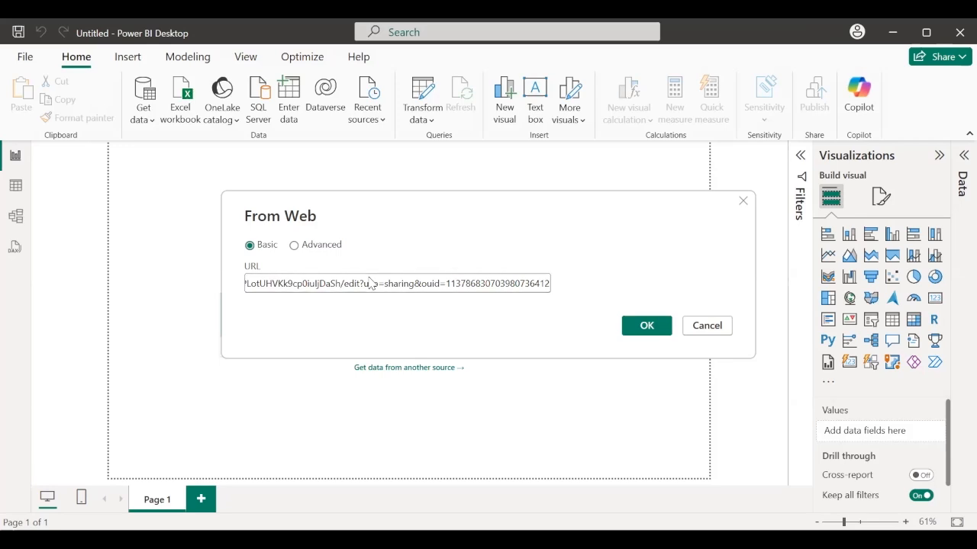
# Review the pasted Google Sheets link from its beginning through the sheet ID to the edit part.
pyautogui.click(337, 287)
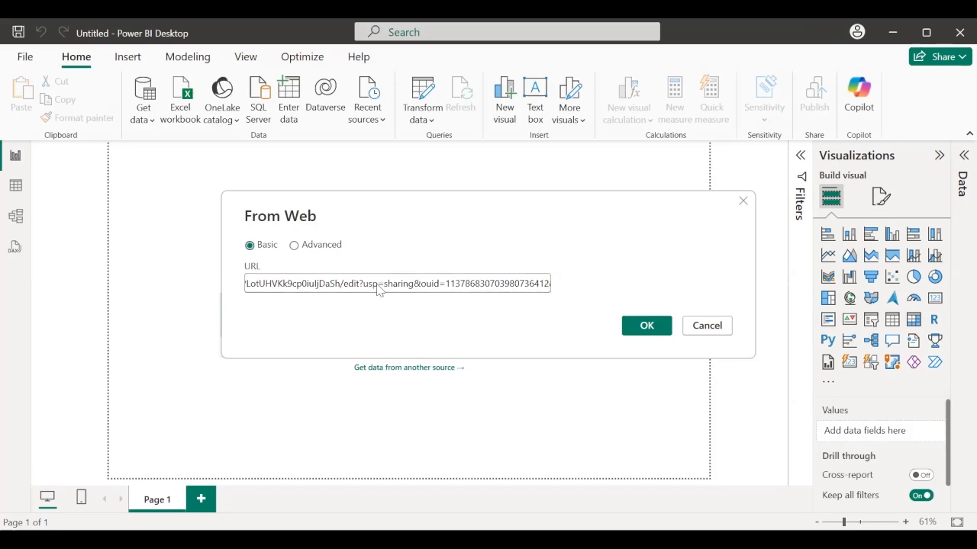
pyautogui.click(376, 284)
pyautogui.press('Left')
pyautogui.press('Left')
pyautogui.press('Left')
pyautogui.press('Left')
pyautogui.press('Left')
pyautogui.press('Left')
pyautogui.press('Left')
pyautogui.press('Left')
pyautogui.press('Left')
pyautogui.press('Left')
pyautogui.press('Left')
pyautogui.press('Left')
pyautogui.press('Left')
pyautogui.press('Left')
pyautogui.press('Left')
pyautogui.press('Left')
pyautogui.press('Left')
pyautogui.press('Left')
pyautogui.press('Left')
pyautogui.press('Left')
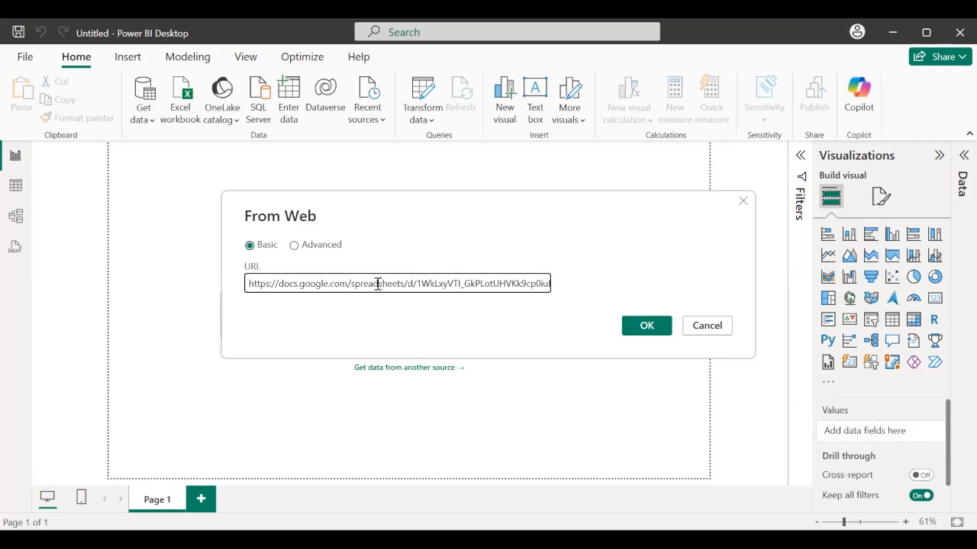
pyautogui.press('Right')
pyautogui.press('Right')
pyautogui.press('Right')
pyautogui.press('Right')
pyautogui.press('Right')
pyautogui.press('Right')
pyautogui.press('Right')
pyautogui.press('Right')
pyautogui.press('Right')
pyautogui.press('Right')
pyautogui.press('Right')
pyautogui.press('Right')
pyautogui.press('Right')
pyautogui.press('Right')
pyautogui.press('Right')
pyautogui.press('Right')
pyautogui.press('Right')
pyautogui.press('Right')
pyautogui.press('Right')
pyautogui.press('Right')
pyautogui.press('Right')
pyautogui.press('Right')
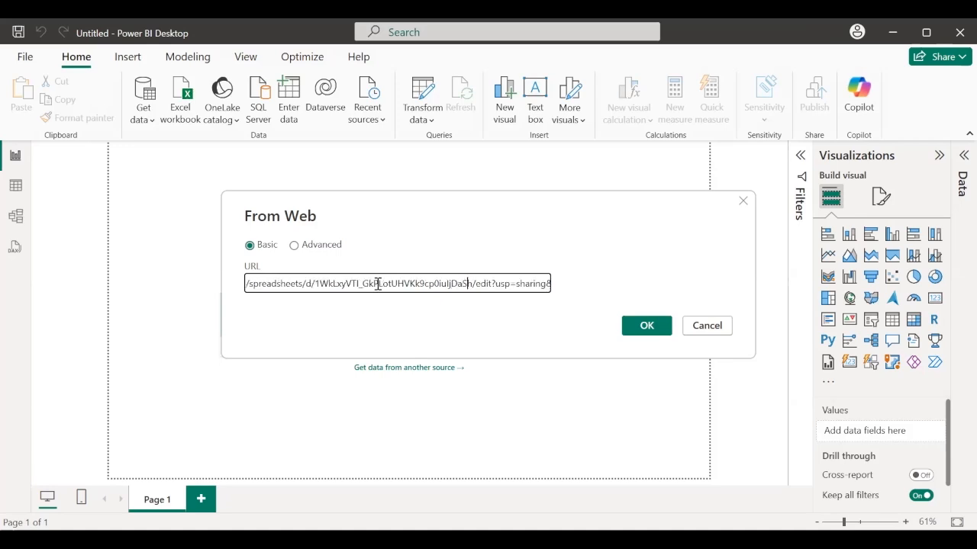
pyautogui.press('Right')
# Paste the Google Sheets link again, replace everything after the sheet ID's slash with "export?format=xlsx", and connect to the web source.
pyautogui.hotkey('ctrl', 'a')
pyautogui.hotkey('ctrl', 'v')
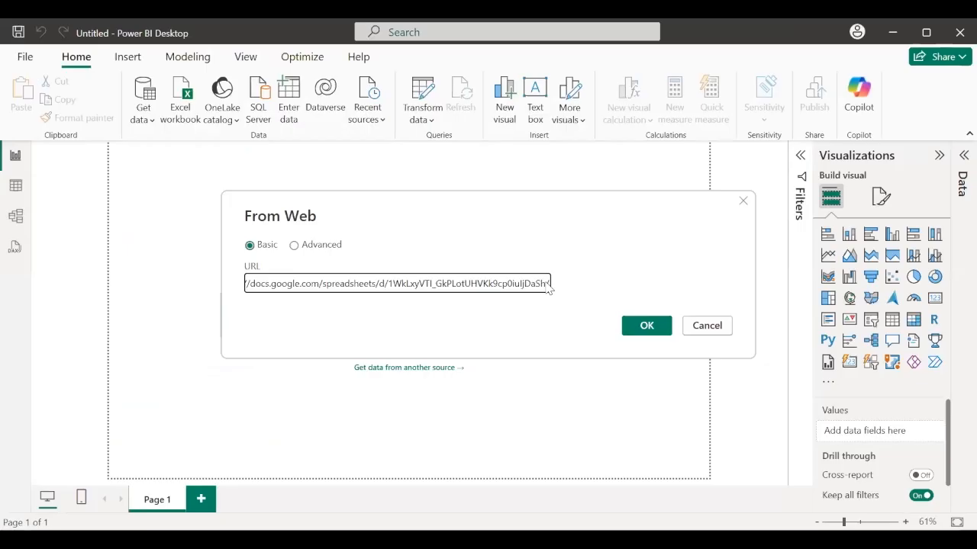
pyautogui.write('ex')
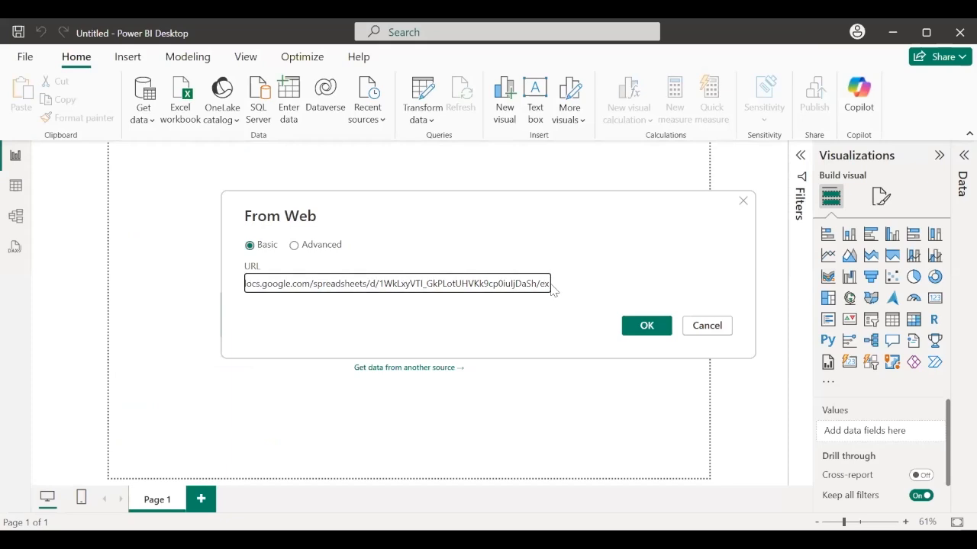
pyautogui.write('port?')
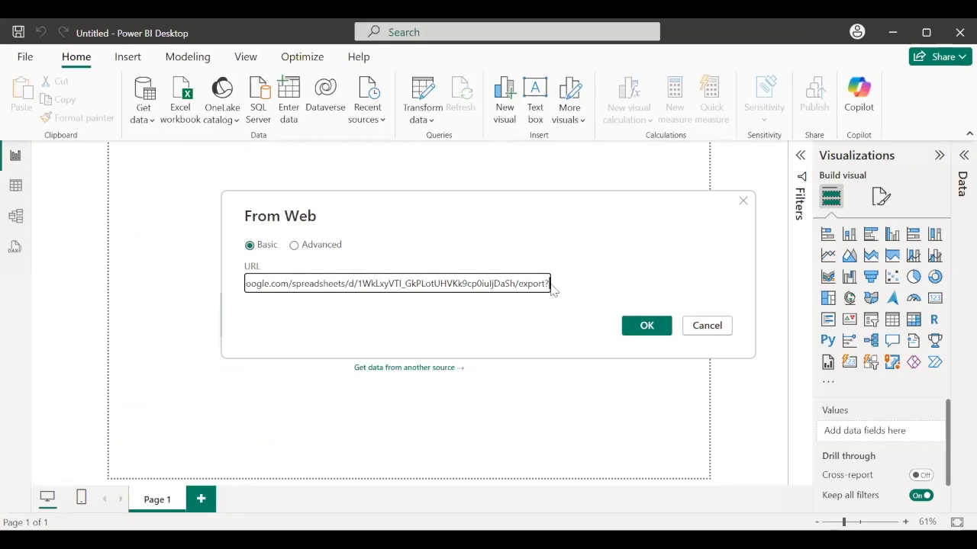
pyautogui.write('format')
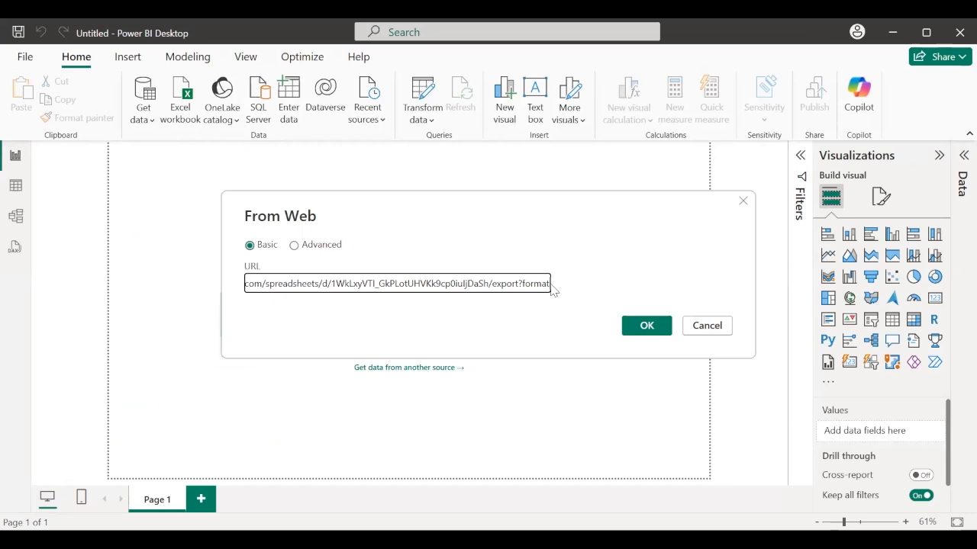
pyautogui.write('=')
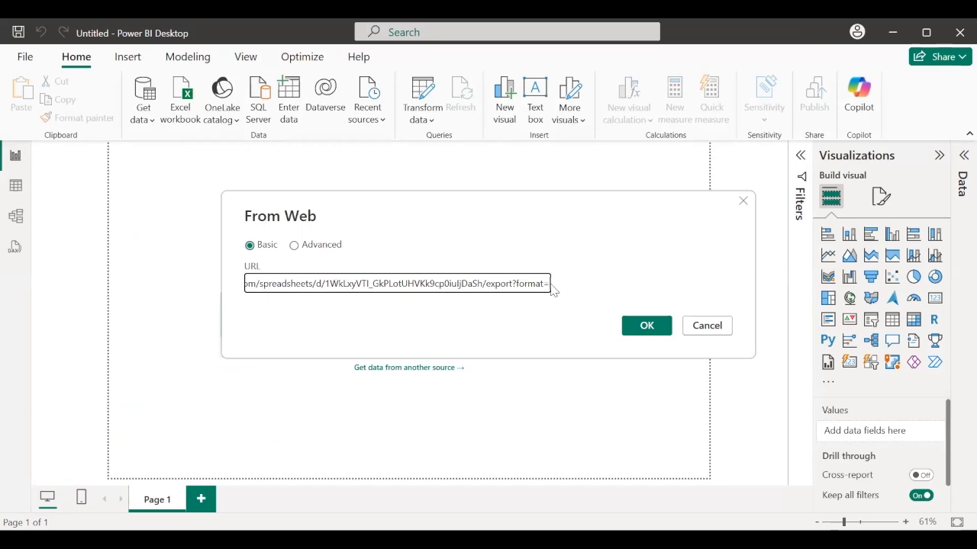
pyautogui.write('x')
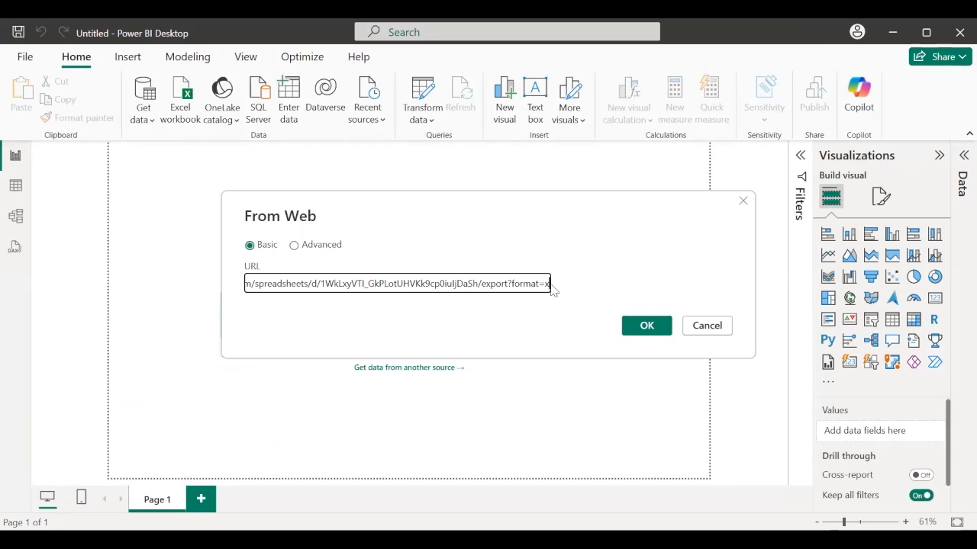
pyautogui.write('ls')
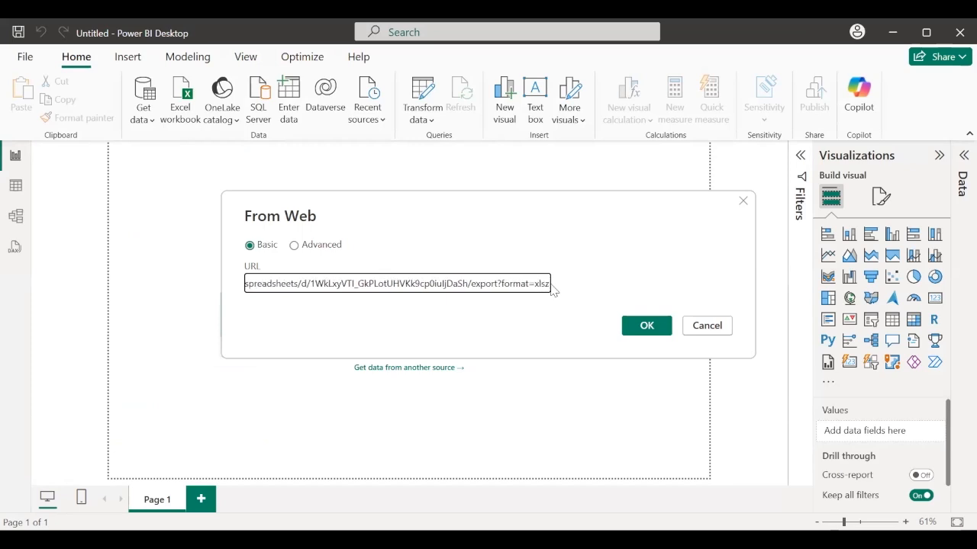
pyautogui.write('x')
pyautogui.click(646, 326)
pyautogui.click(647, 326)
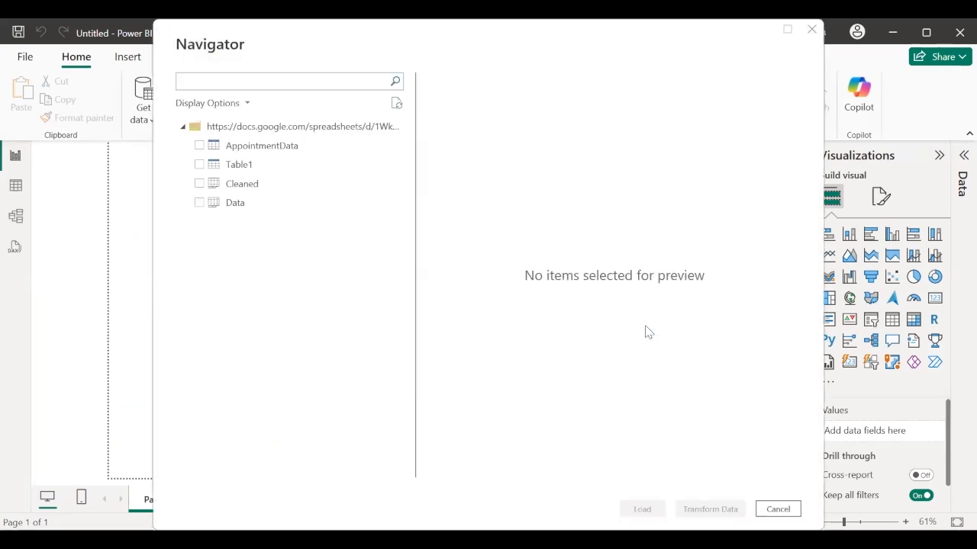
# Preview AppointmentData, Table1, Cleaned and Data from the Google Sheet by selecting each one, and deselect Data.
pyautogui.click(204, 146)
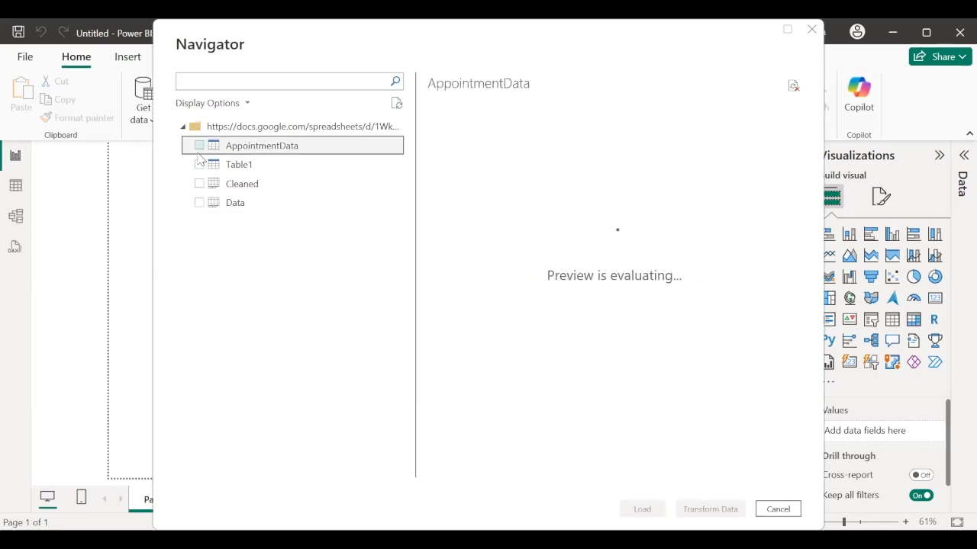
pyautogui.click(199, 145)
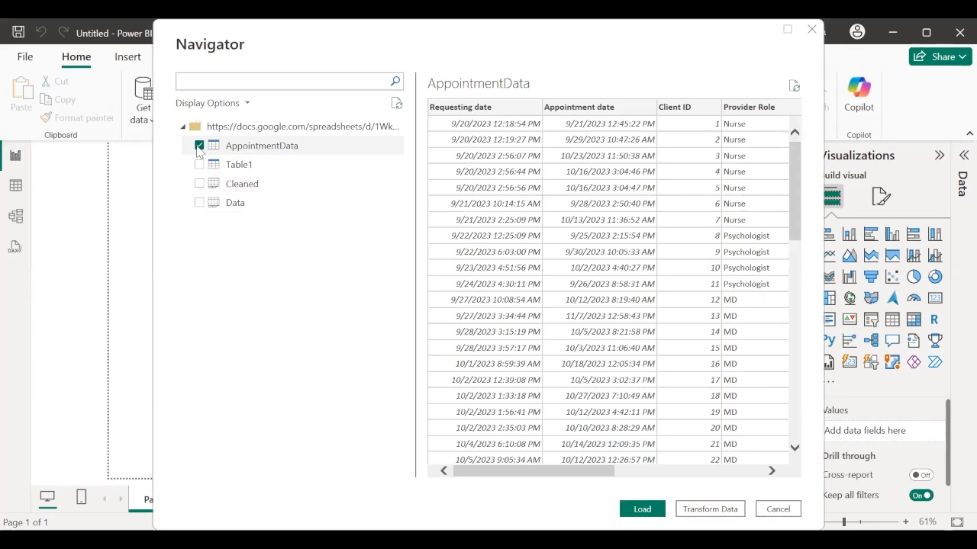
pyautogui.click(200, 165)
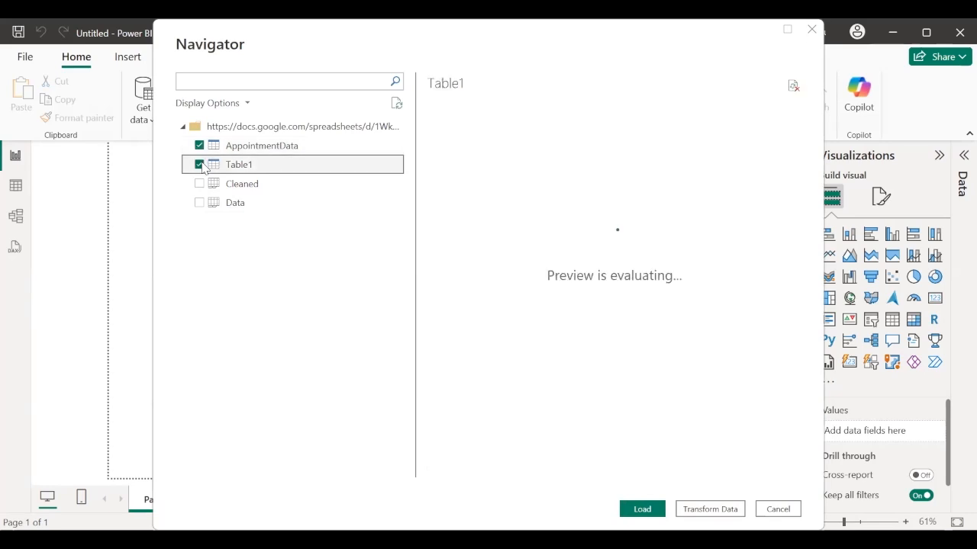
pyautogui.click(199, 184)
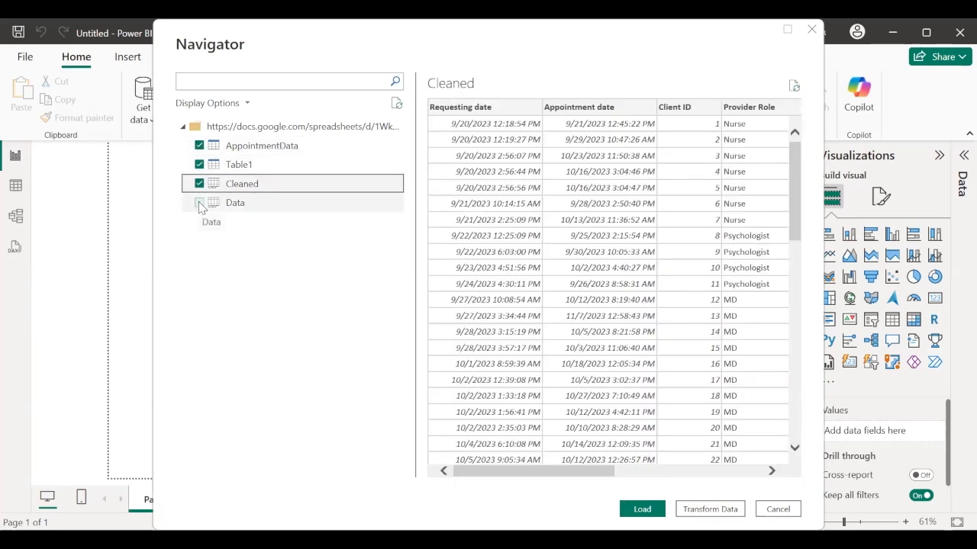
pyautogui.click(199, 203)
pyautogui.click(199, 203)
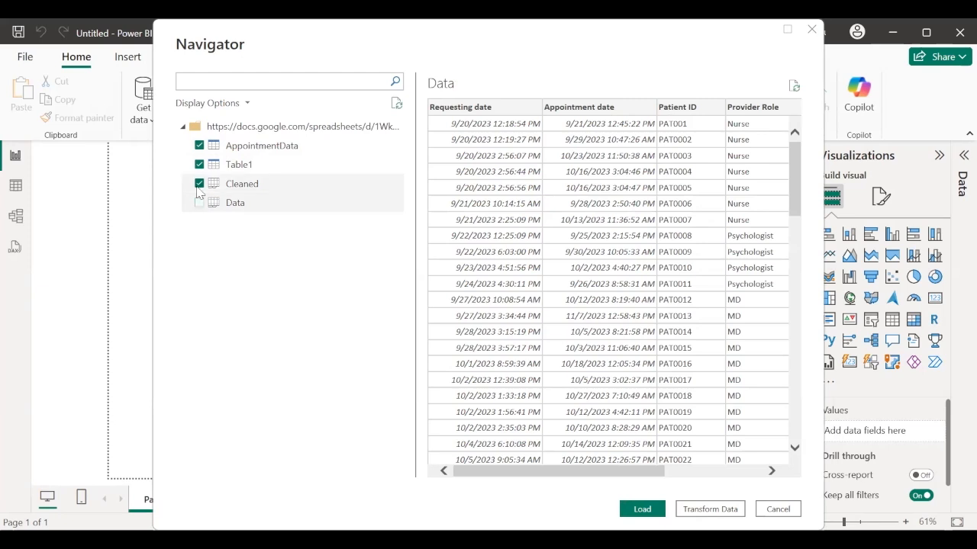
# Remove Cleaned and Table1 from the import selection and leave only AppointmentData selected.
pyautogui.click(200, 186)
pyautogui.click(199, 165)
pyautogui.click(199, 165)
pyautogui.click(198, 147)
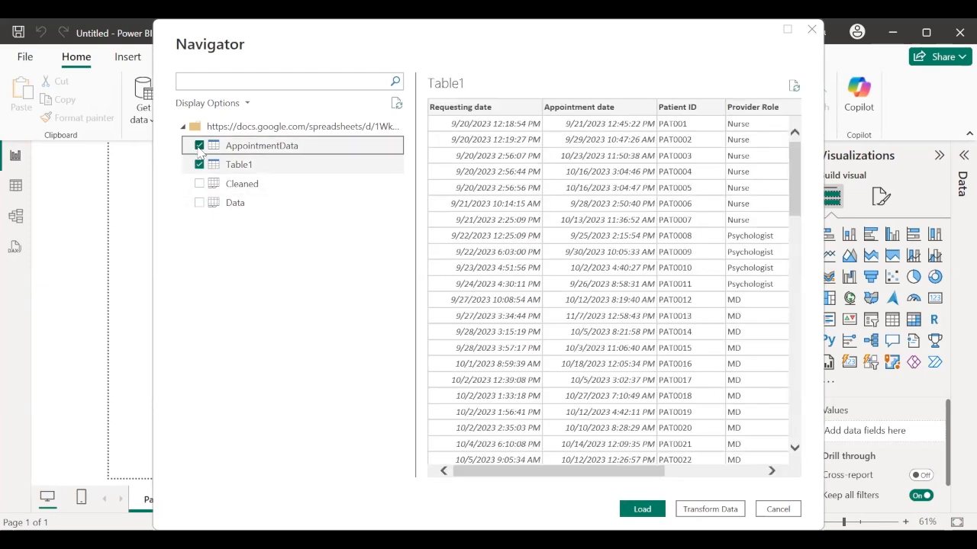
pyautogui.click(198, 147)
pyautogui.click(199, 165)
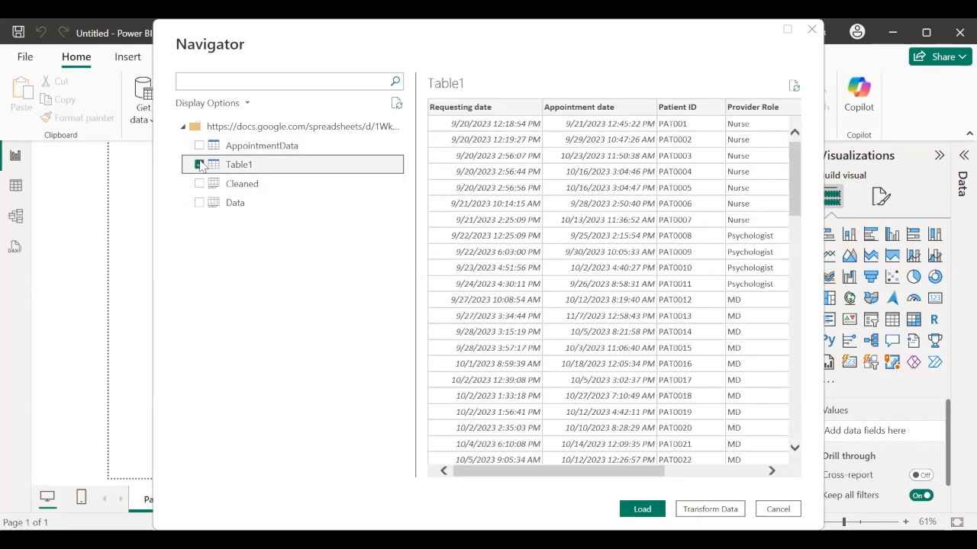
pyautogui.click(199, 165)
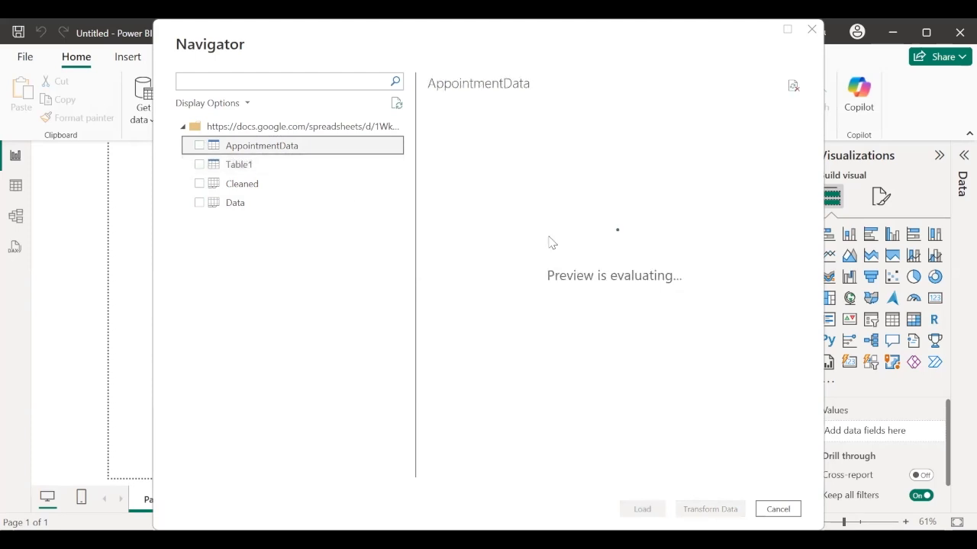
pyautogui.click(200, 147)
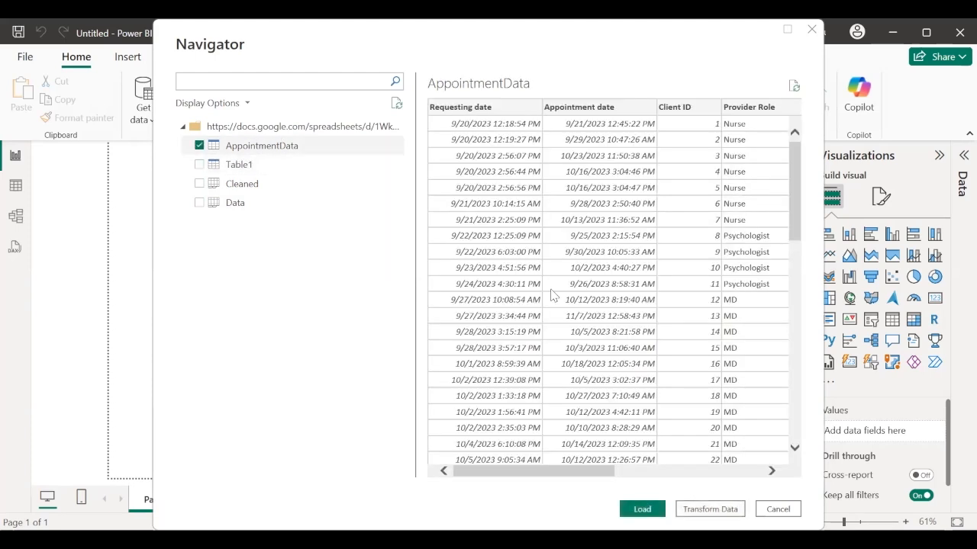